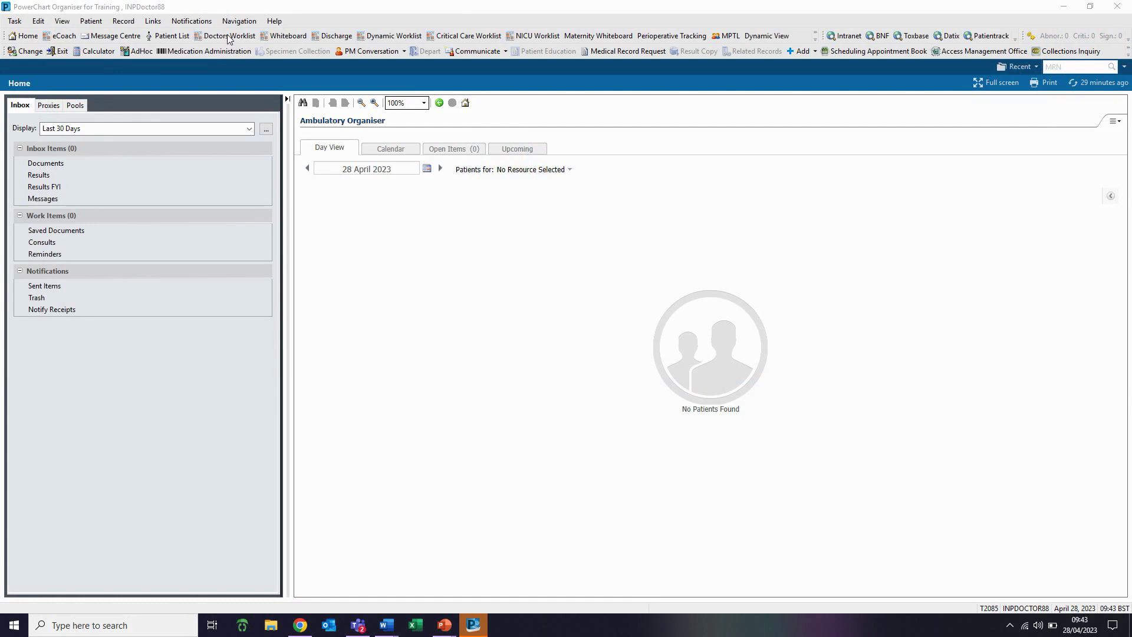
- Open the Doctors Worklist and bring up Patient List maintenance to modify patient lists
{"action": "left_click", "coordinate": [815, 40]}
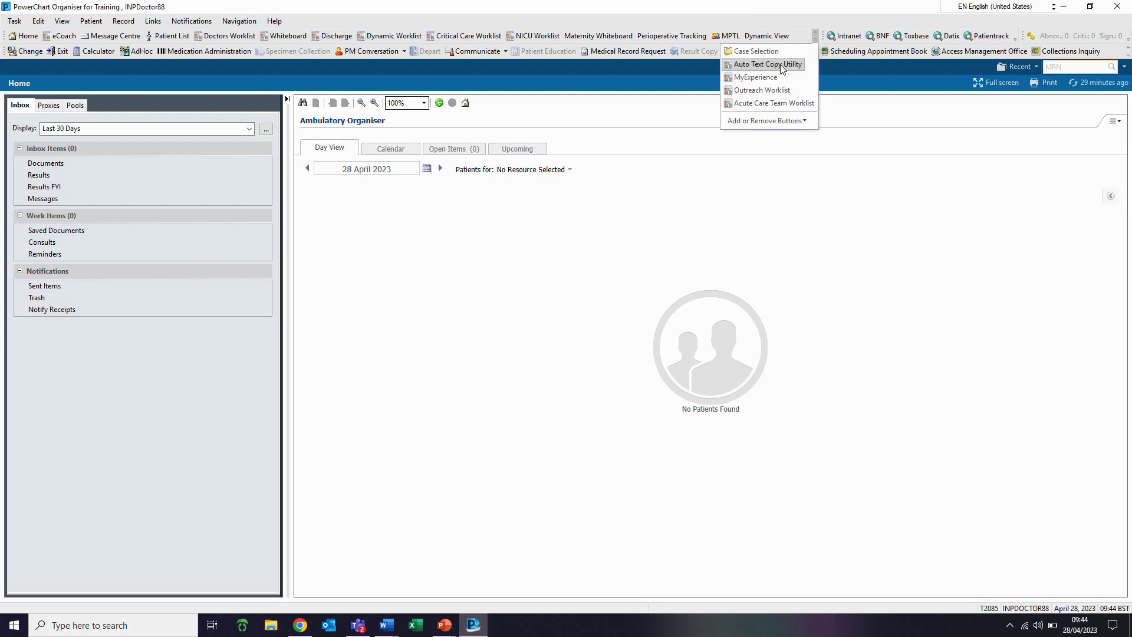
{"action": "left_click", "coordinate": [591, 13]}
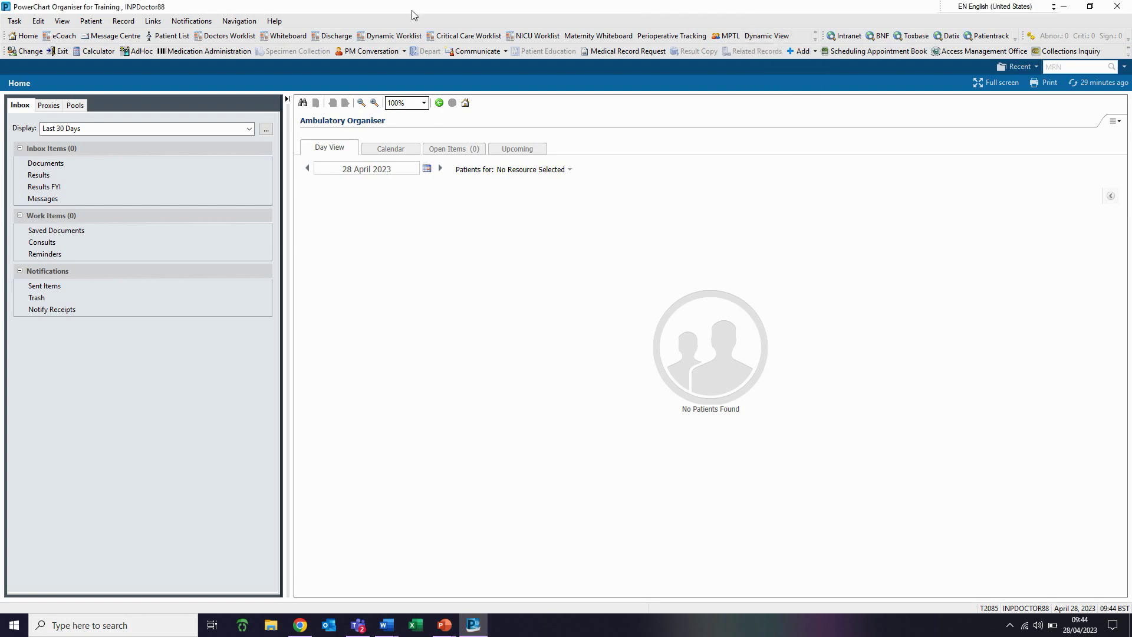
{"action": "left_click", "coordinate": [225, 35]}
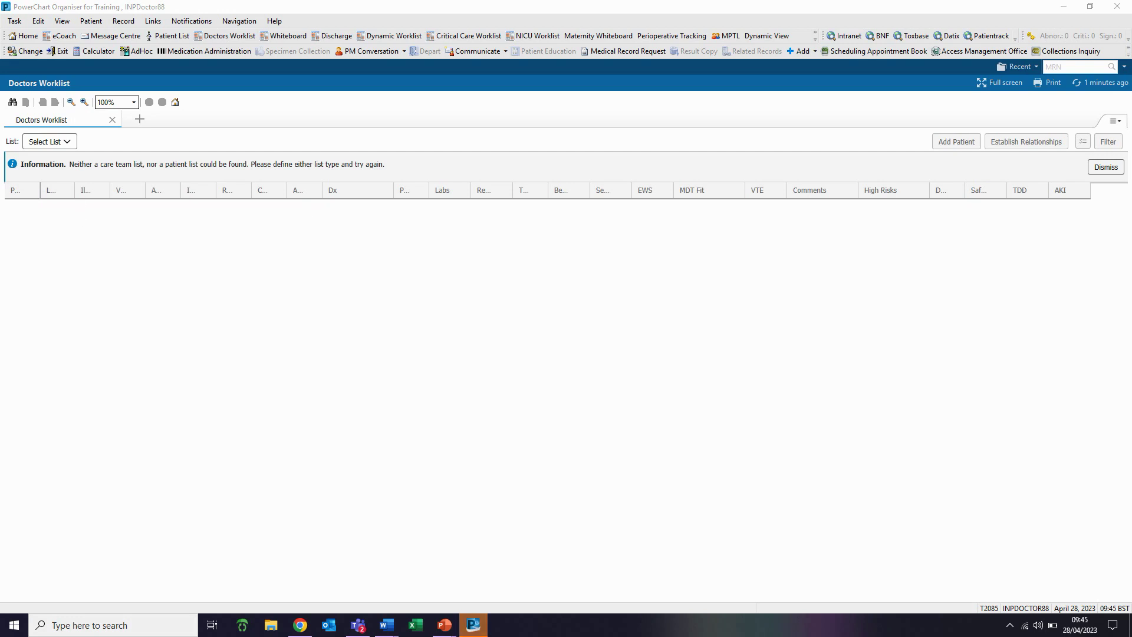
{"action": "left_click", "coordinate": [67, 145]}
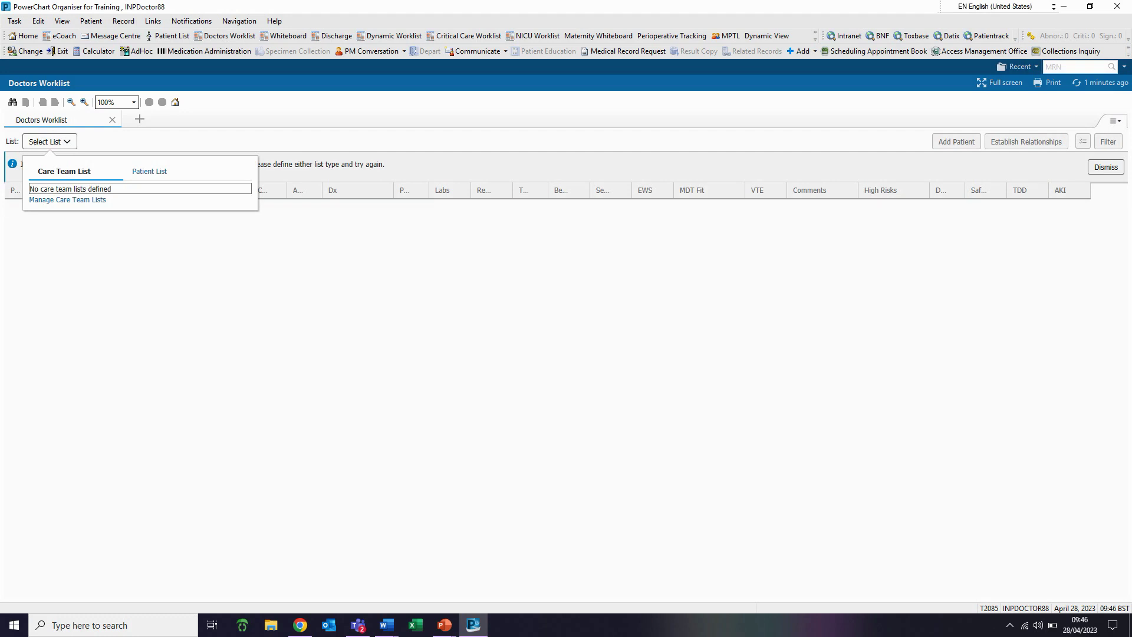
{"action": "left_click", "coordinate": [150, 175]}
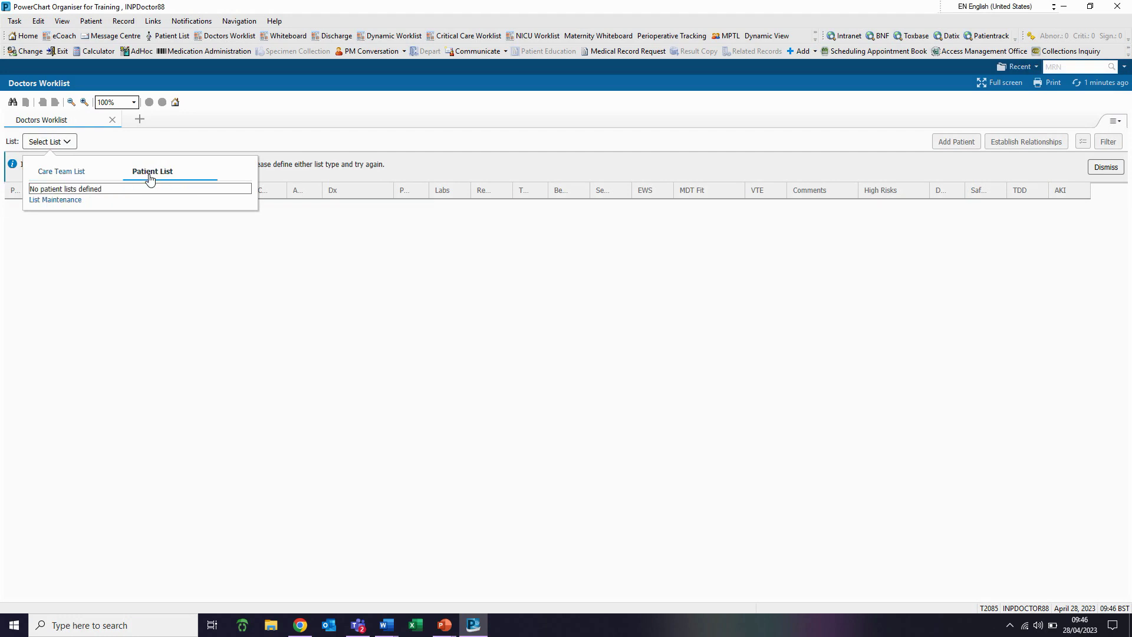
{"action": "left_click", "coordinate": [60, 201]}
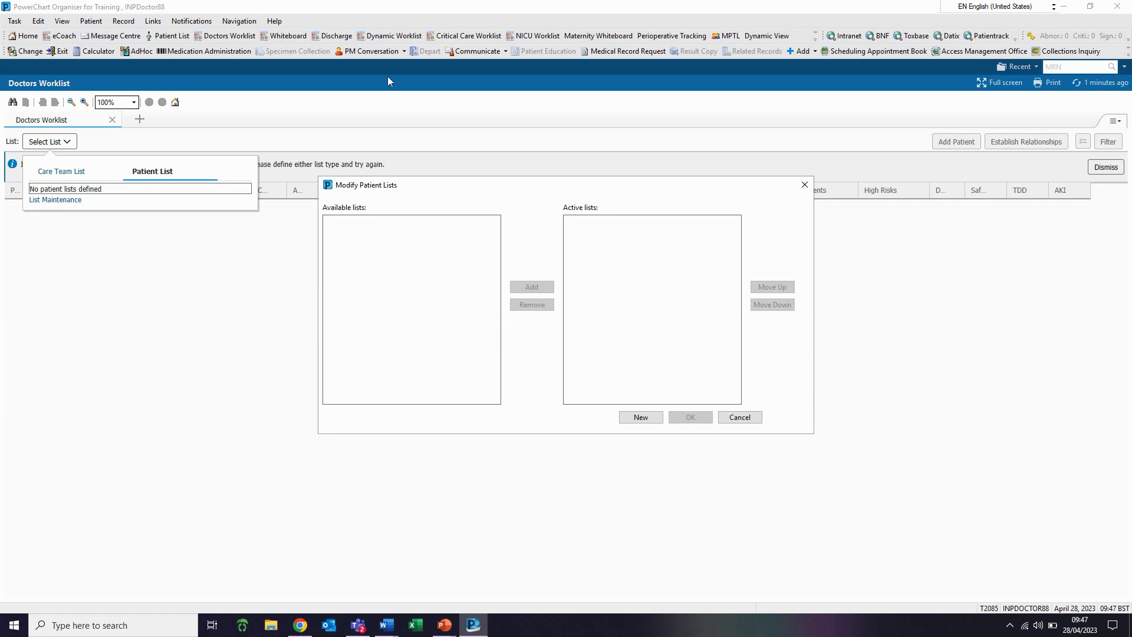
- Start a new Location patient list and tick RBH Ward C14A under Royal Blackburn Teaching Hospital > RBH Level 3
{"action": "left_click", "coordinate": [643, 418]}
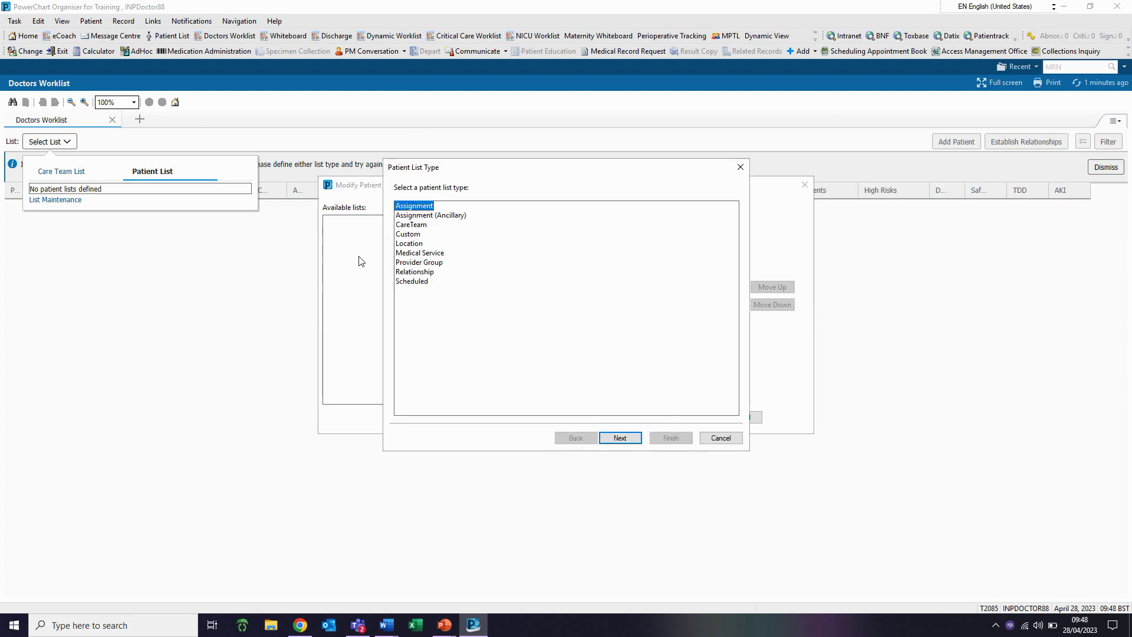
{"action": "left_click", "coordinate": [414, 244]}
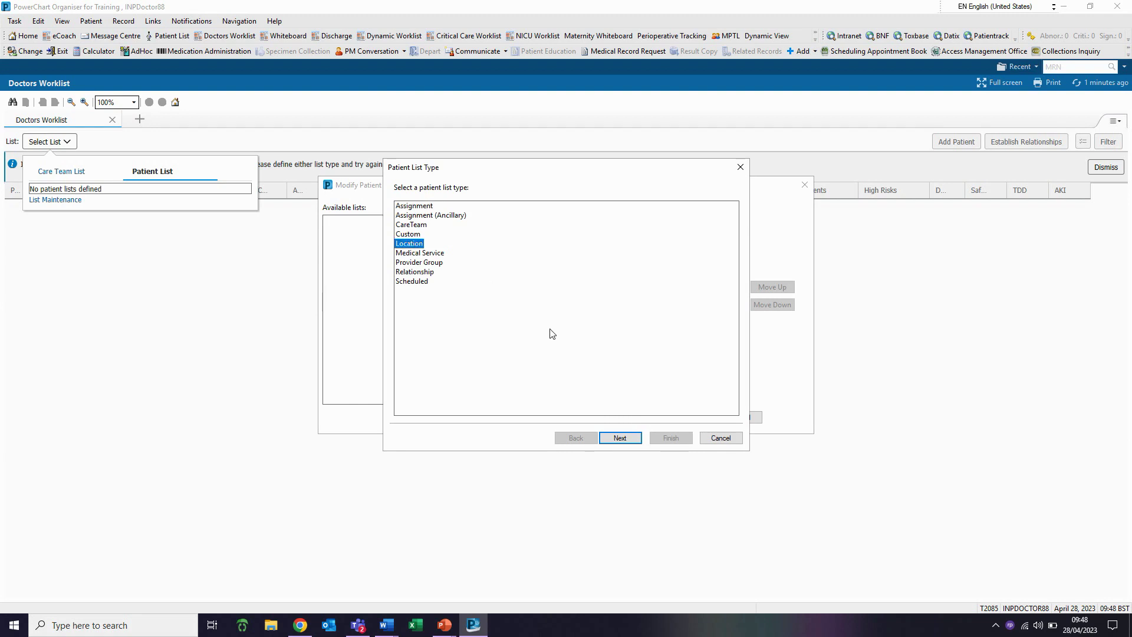
{"action": "left_click", "coordinate": [613, 441]}
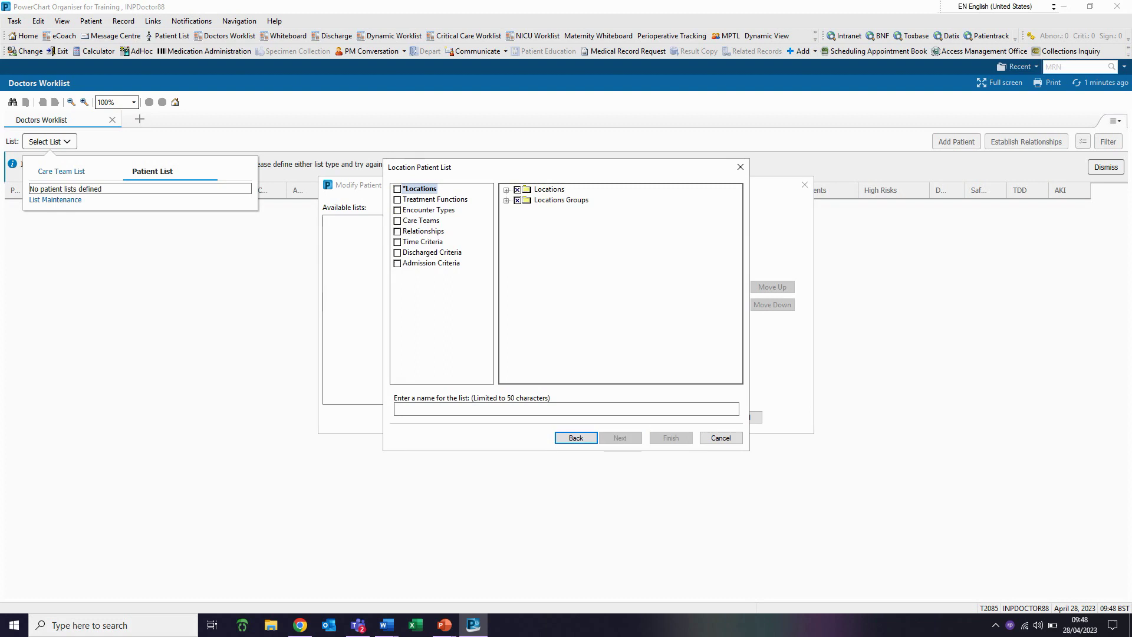
{"action": "left_click", "coordinate": [507, 190]}
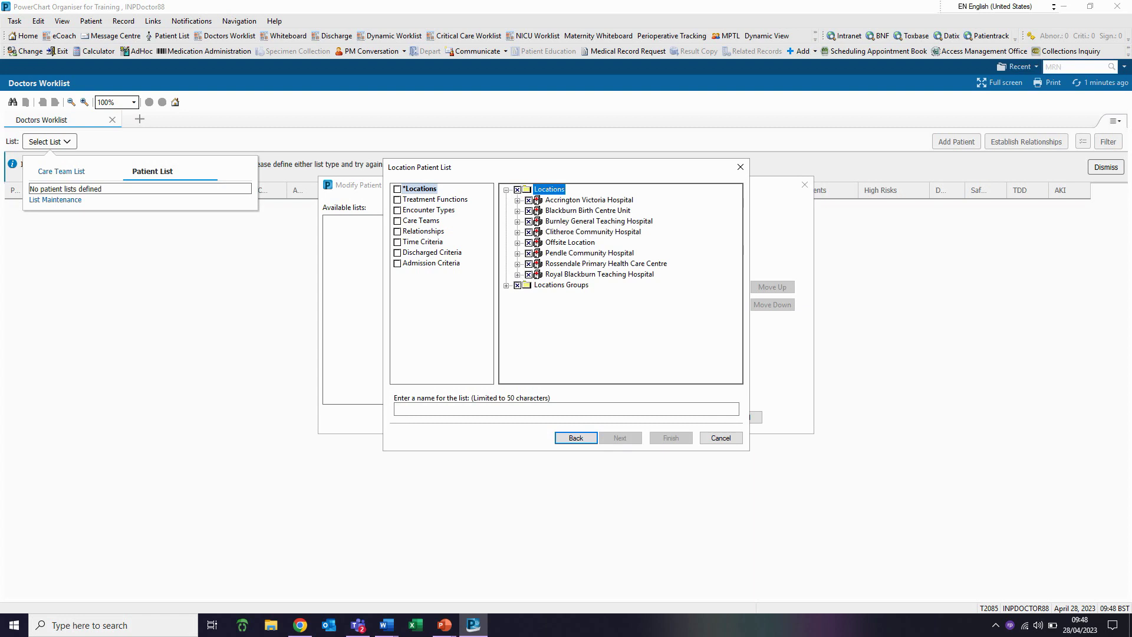
{"action": "left_click", "coordinate": [518, 275]}
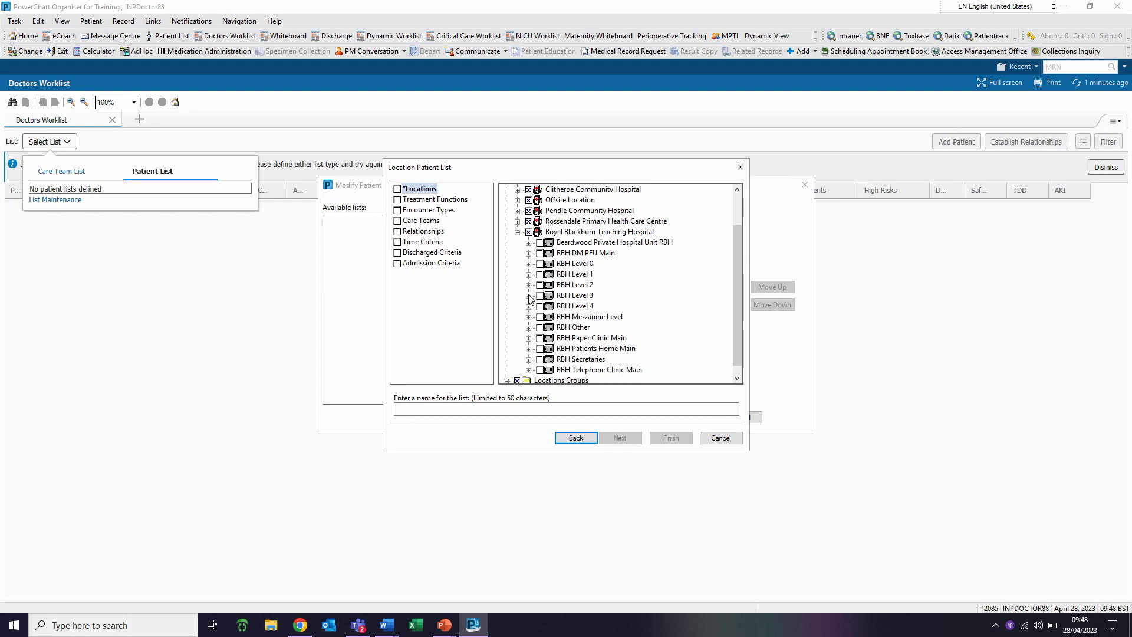
{"action": "left_click", "coordinate": [528, 295]}
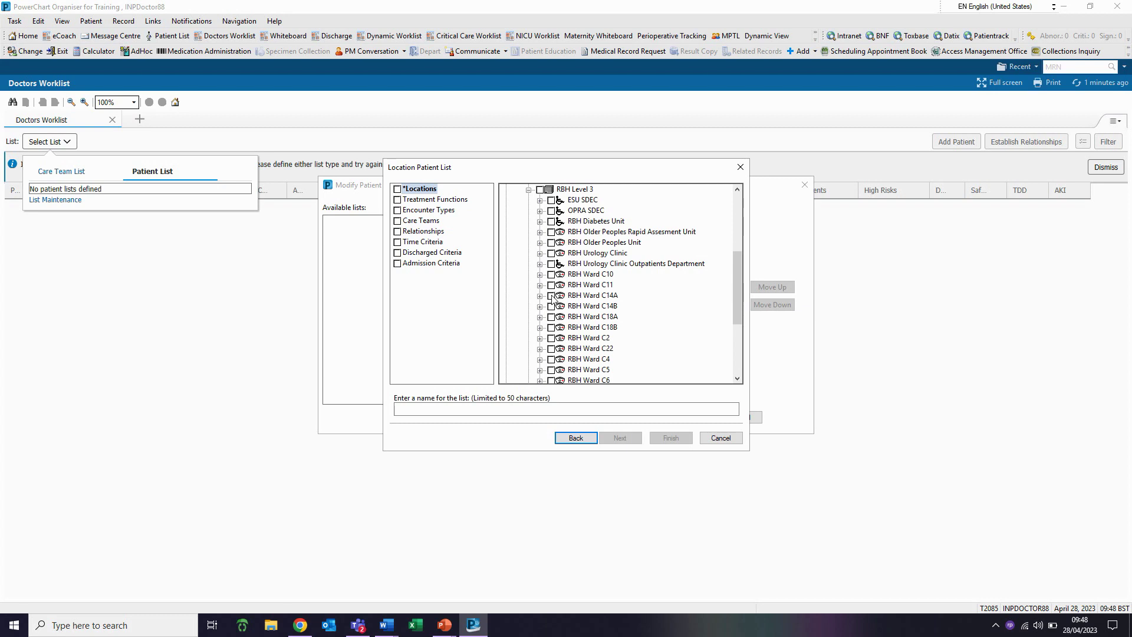
{"action": "left_click", "coordinate": [551, 296]}
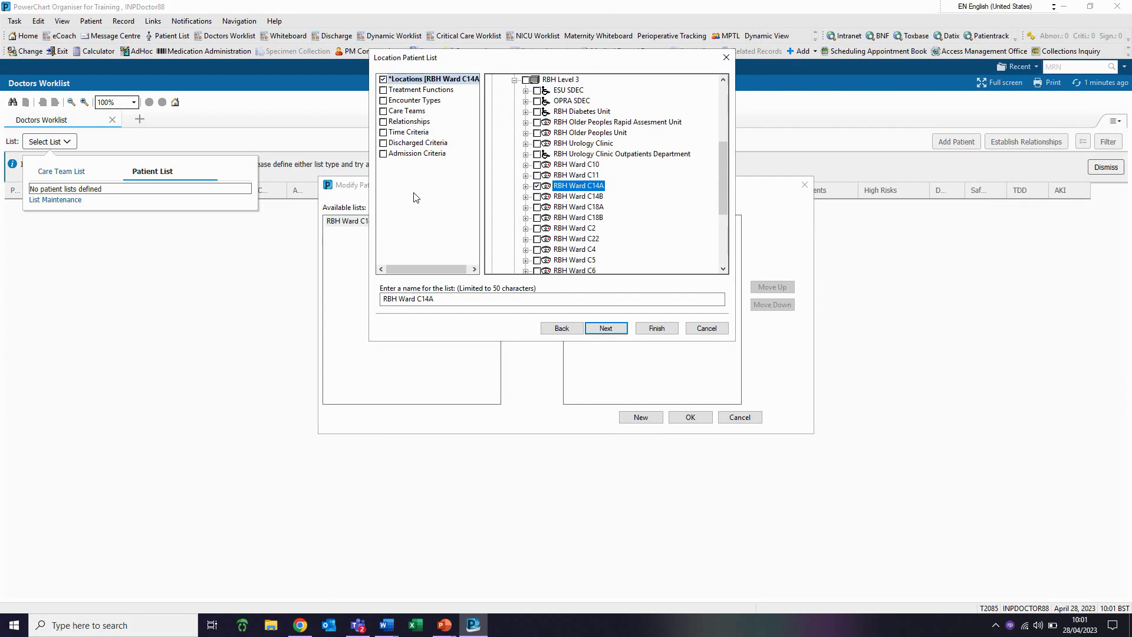
- Set the discharge criteria to only patients not yet discharged and finish the list
{"action": "left_click", "coordinate": [384, 146]}
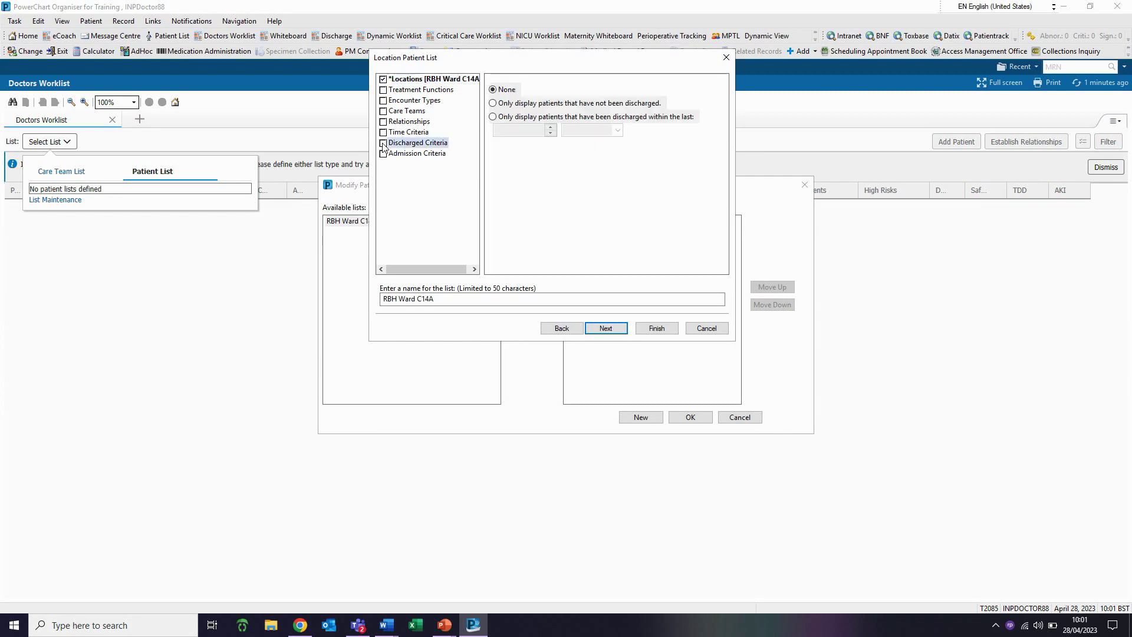
{"action": "left_click", "coordinate": [493, 104]}
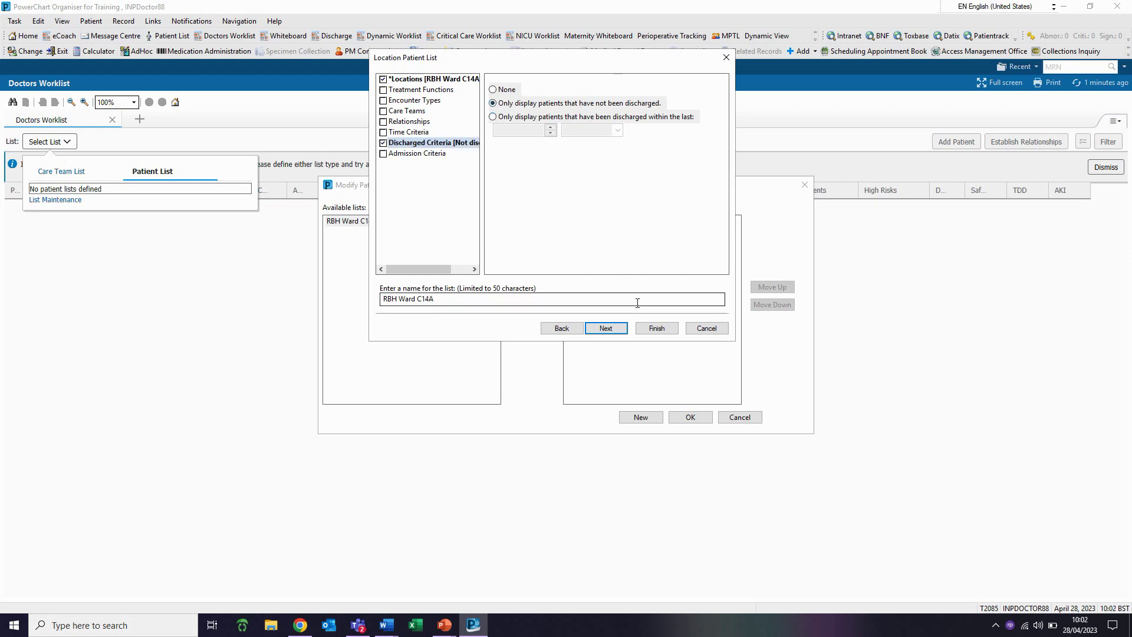
{"action": "left_click", "coordinate": [657, 329]}
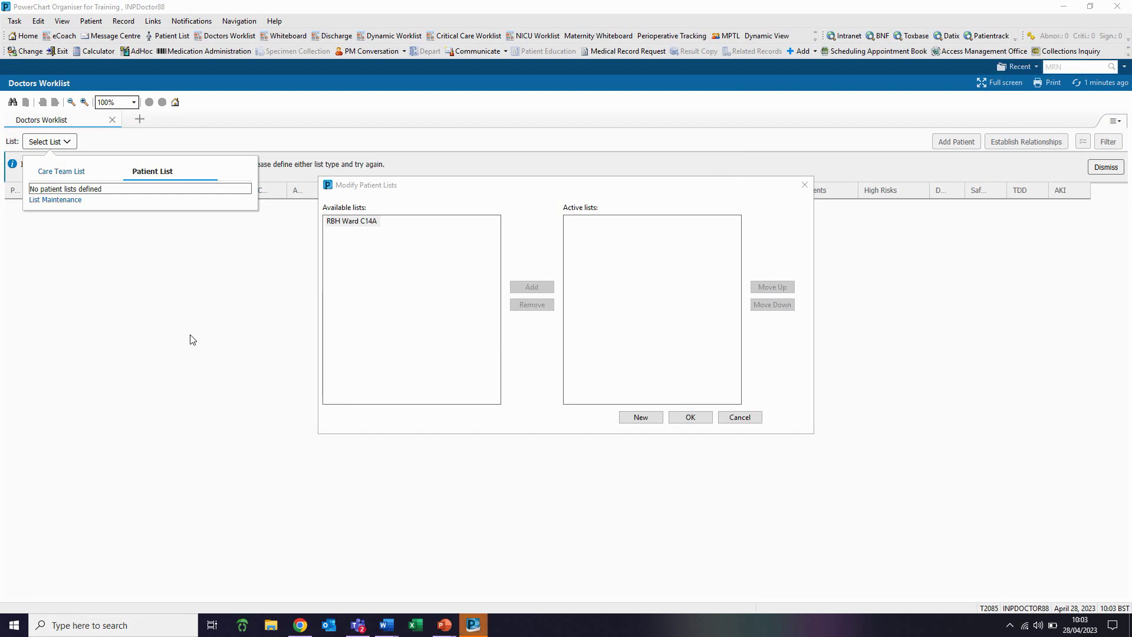
- Move RBH Ward C14A from available to active lists and confirm
{"action": "left_click", "coordinate": [366, 224]}
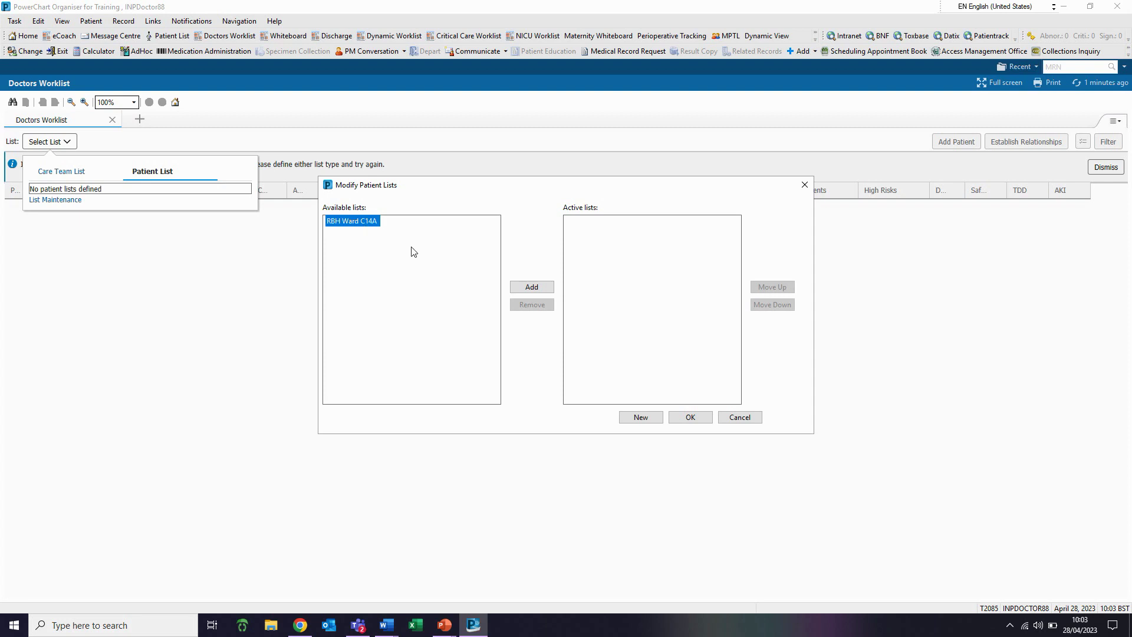
{"action": "left_click", "coordinate": [550, 289]}
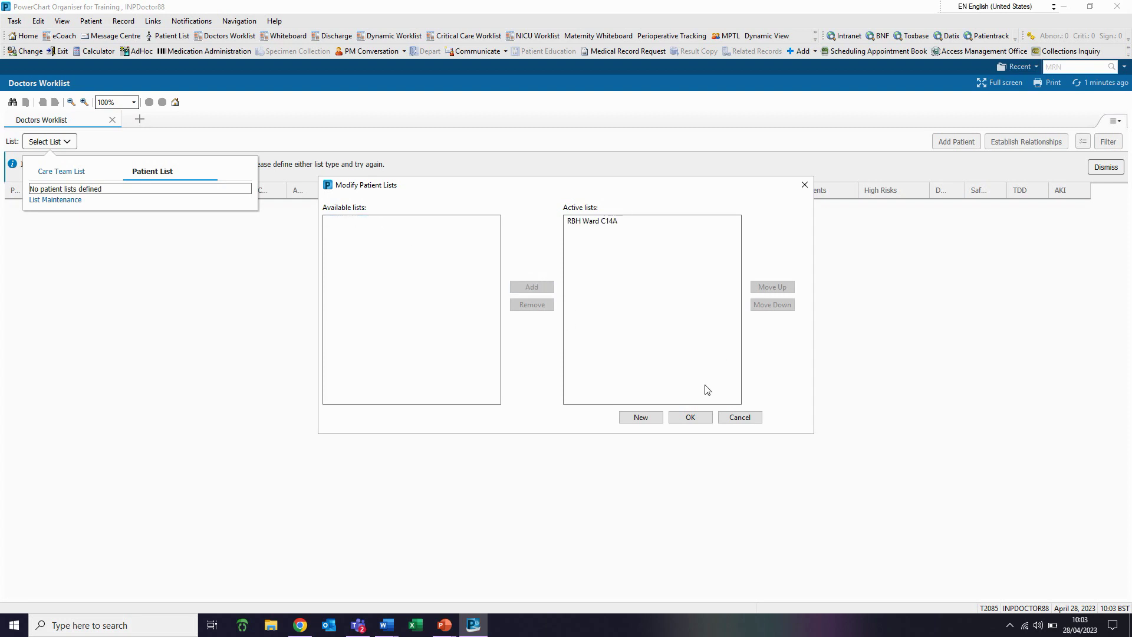
{"action": "left_click", "coordinate": [699, 417]}
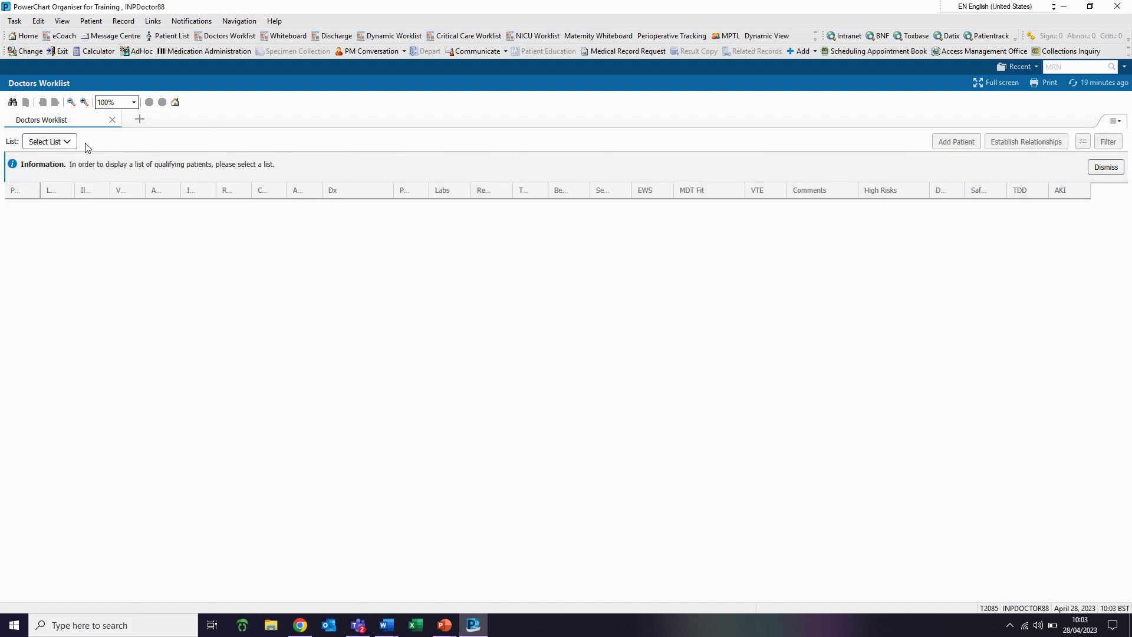
- Load the RBH Ward C14A patient list into the Doctors Worklist
{"action": "left_click", "coordinate": [66, 145]}
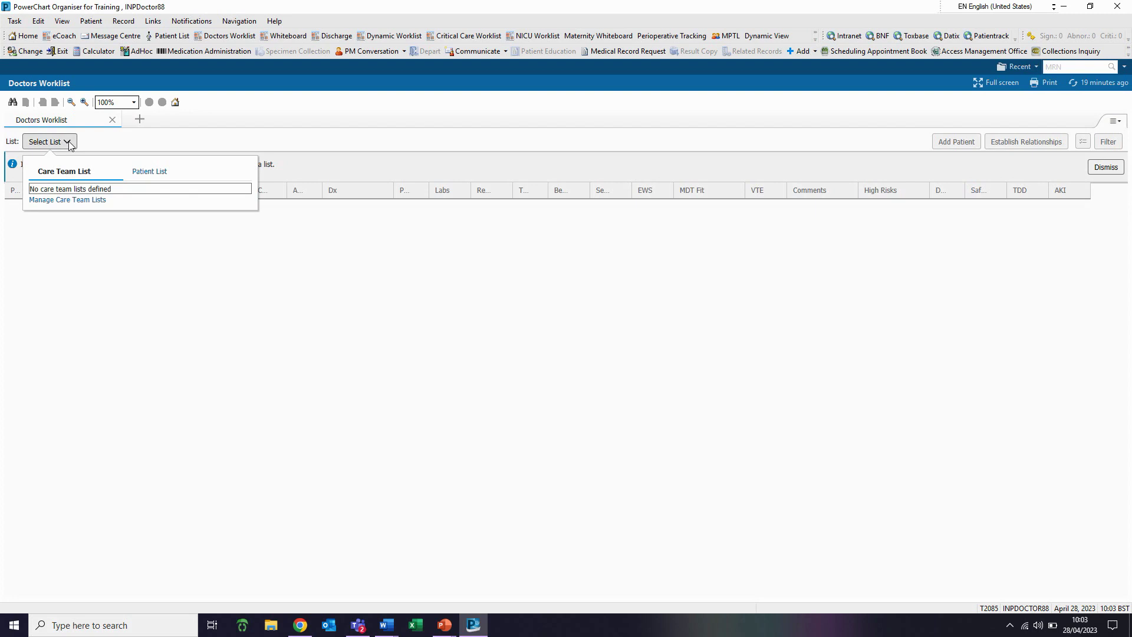
{"action": "left_click", "coordinate": [161, 173]}
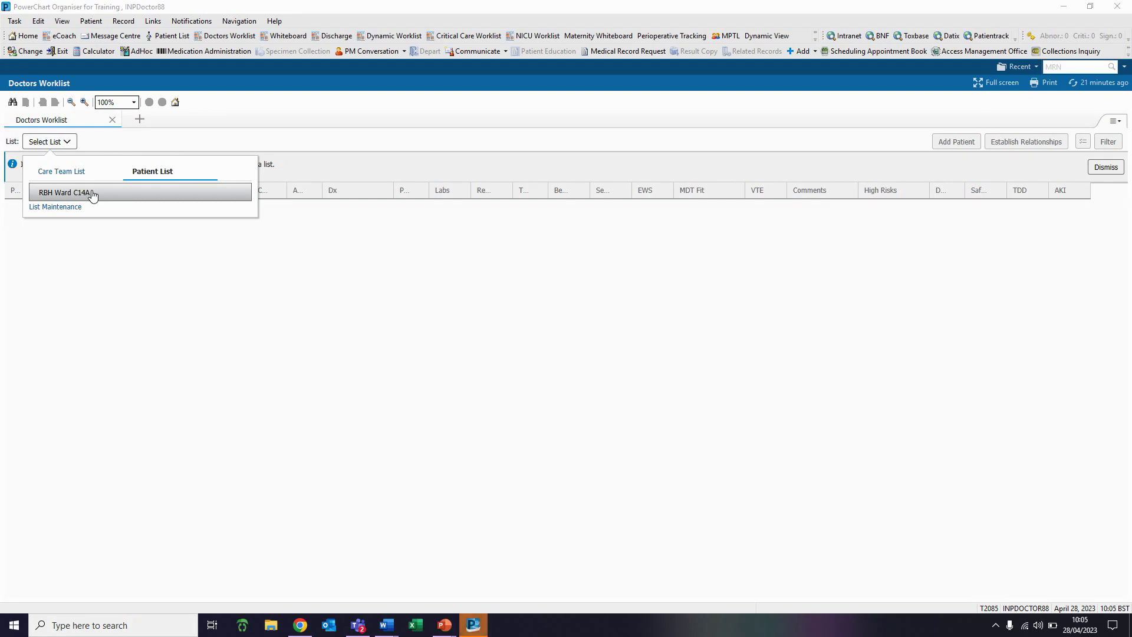
{"action": "left_click", "coordinate": [93, 195]}
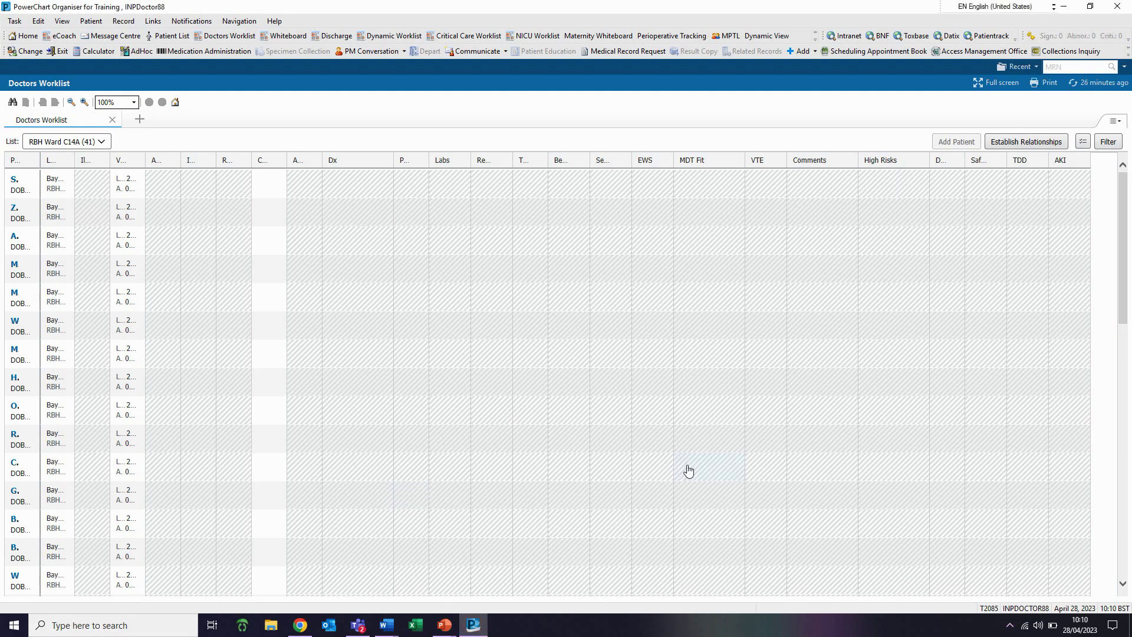
- Establish relationships with the first, fourth and seventh patients on the ward list
{"action": "left_click", "coordinate": [1031, 146]}
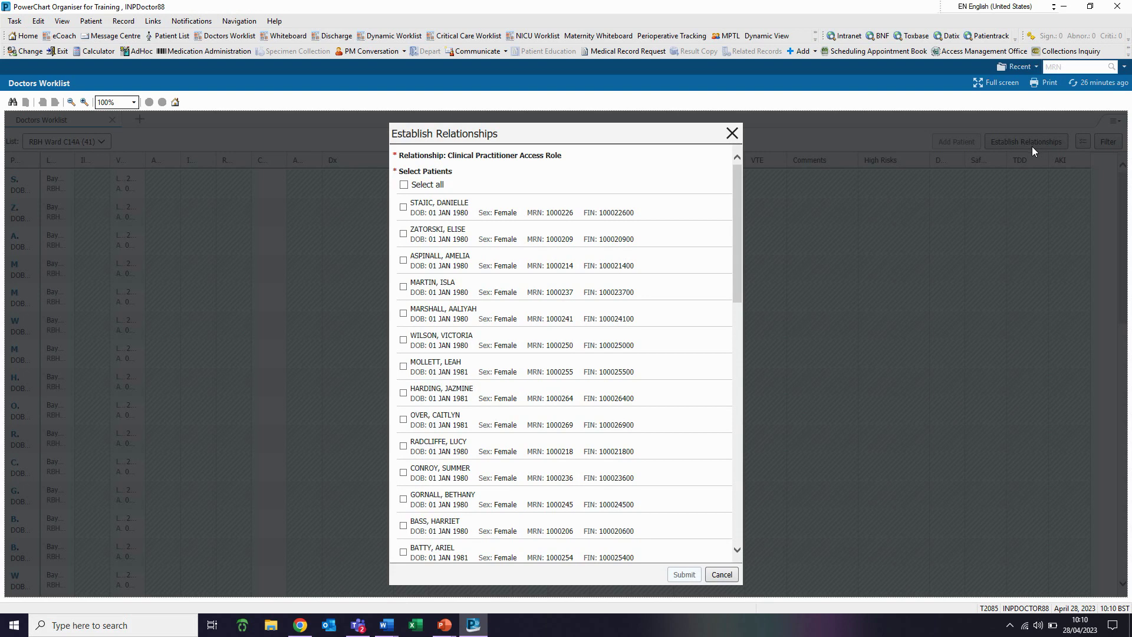
{"action": "left_click", "coordinate": [403, 207]}
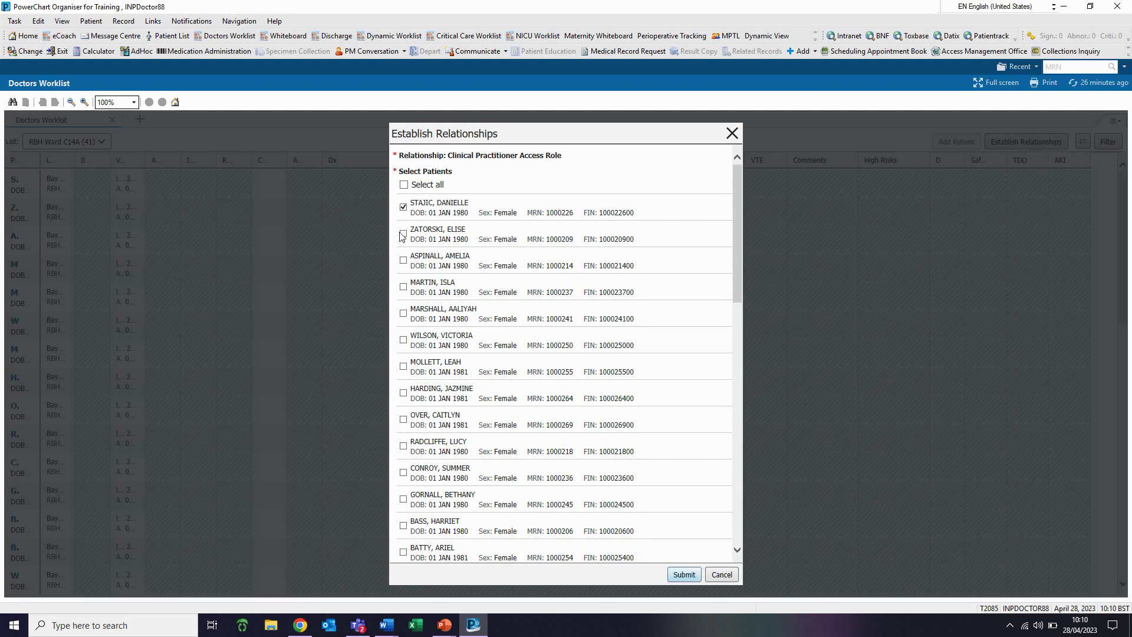
{"action": "left_click", "coordinate": [403, 287]}
{"action": "left_click", "coordinate": [403, 366]}
{"action": "left_click", "coordinate": [683, 574]}
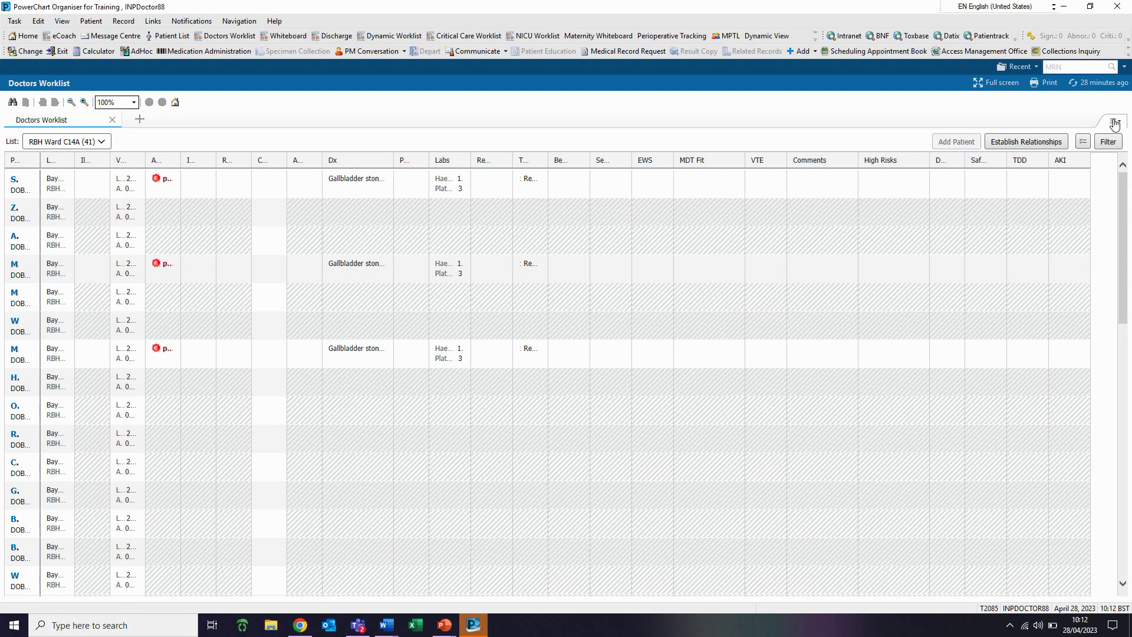
- Untick Illness Severity in Layout Configuration and apply the column change
{"action": "left_click", "coordinate": [1114, 122]}
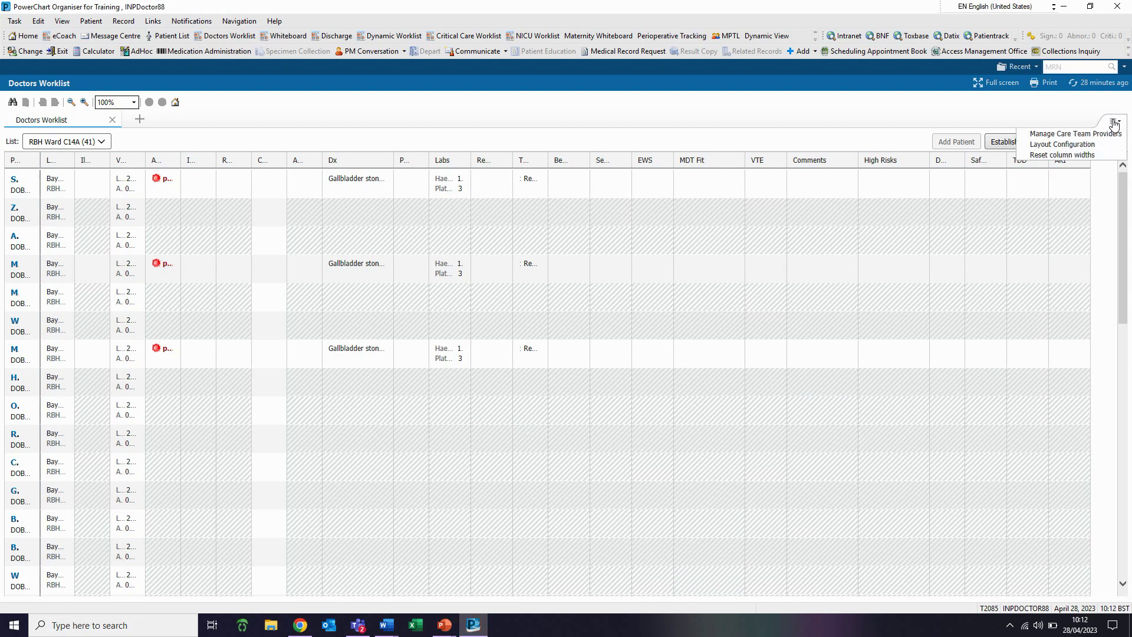
{"action": "left_click", "coordinate": [1069, 147]}
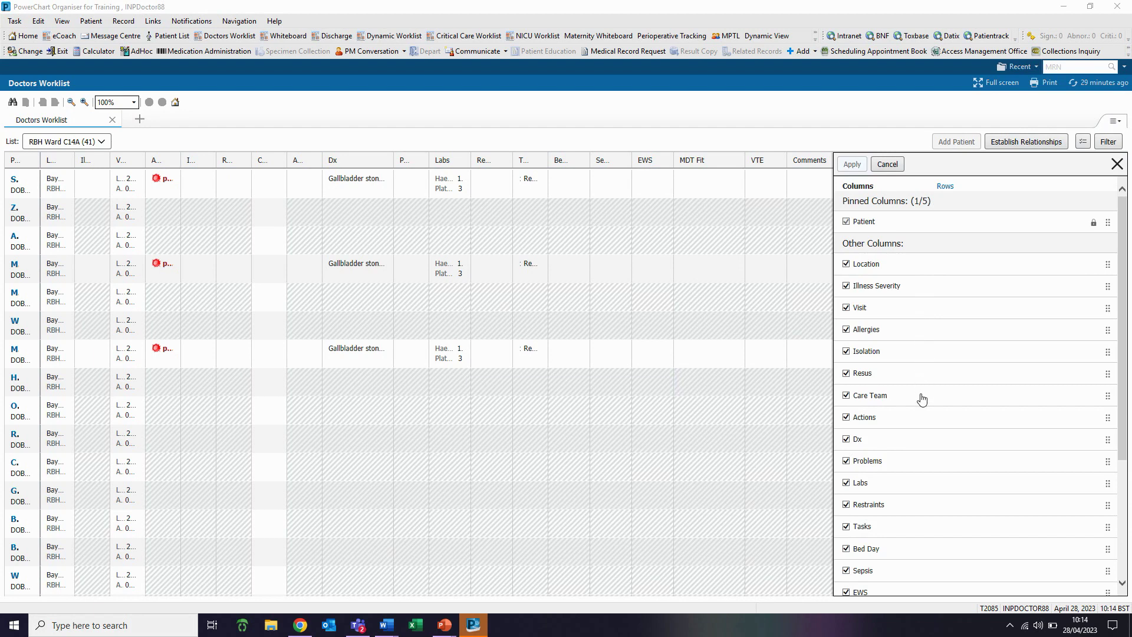
{"action": "left_click", "coordinate": [847, 285]}
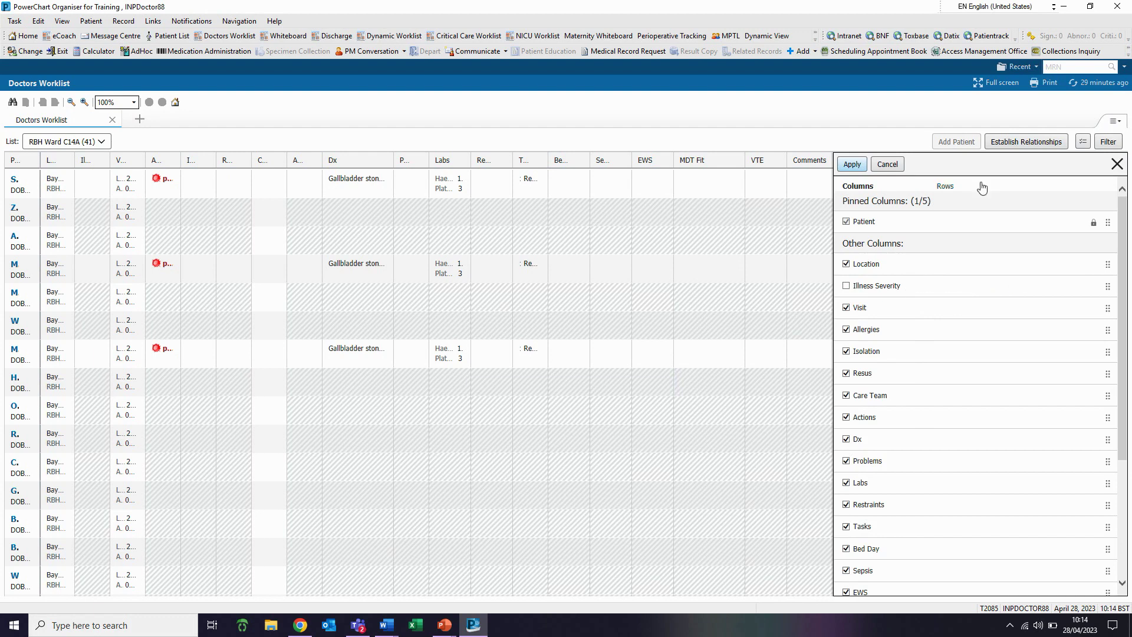
{"action": "left_click", "coordinate": [848, 168]}
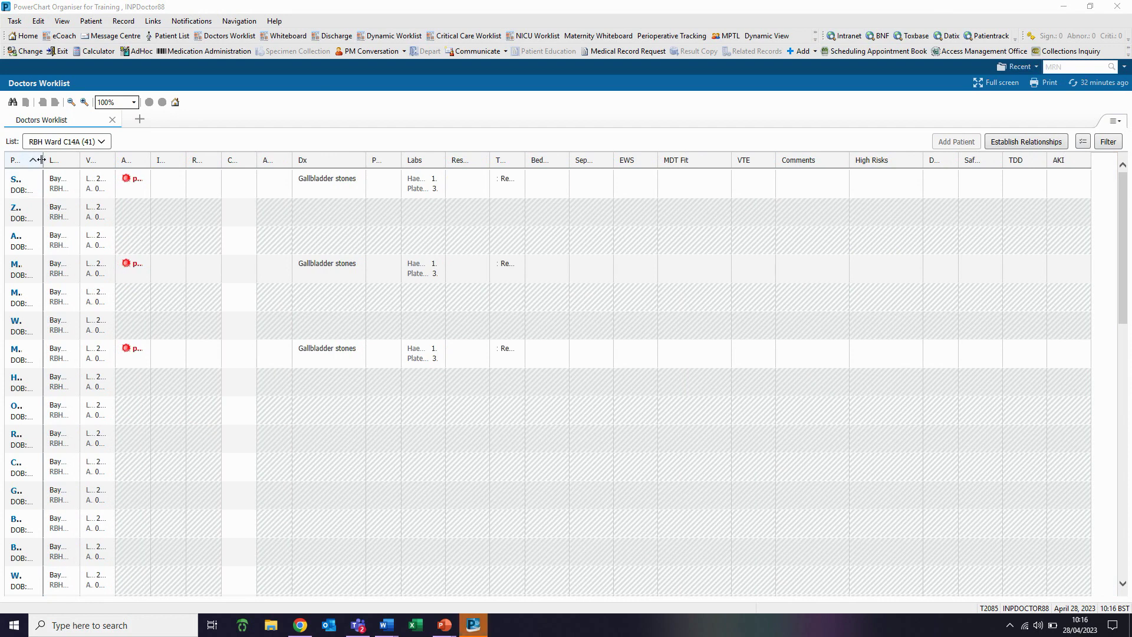
- Widen the Patient column and sort the list by patient name ascending
{"action": "left_click_drag", "start_coordinate": [40, 160], "coordinate": [83, 159]}
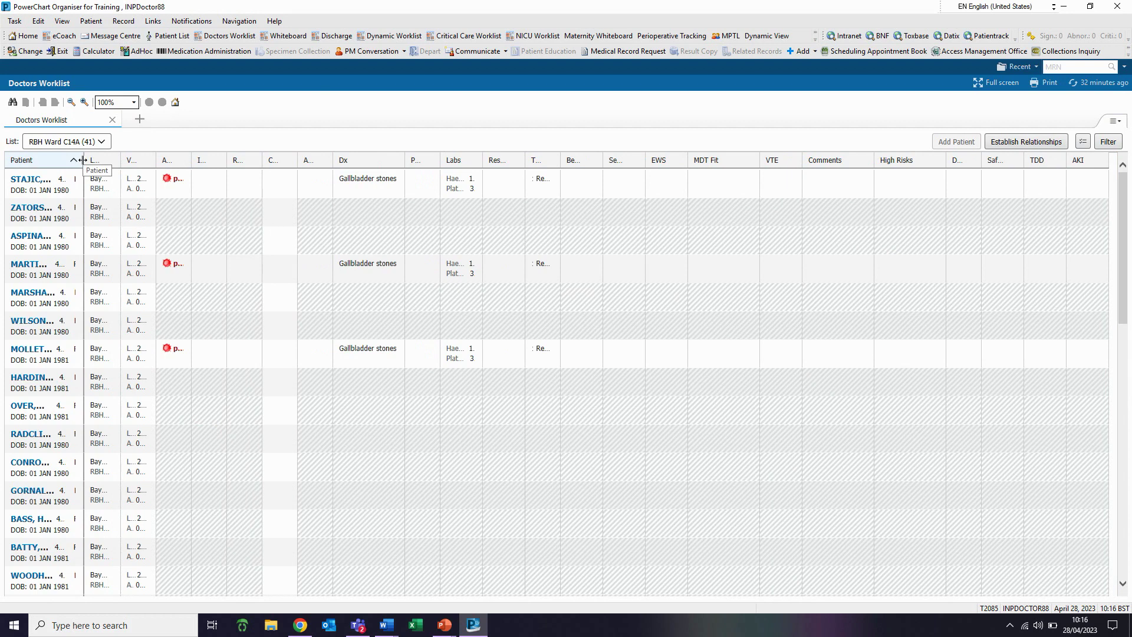
{"action": "left_click", "coordinate": [50, 160]}
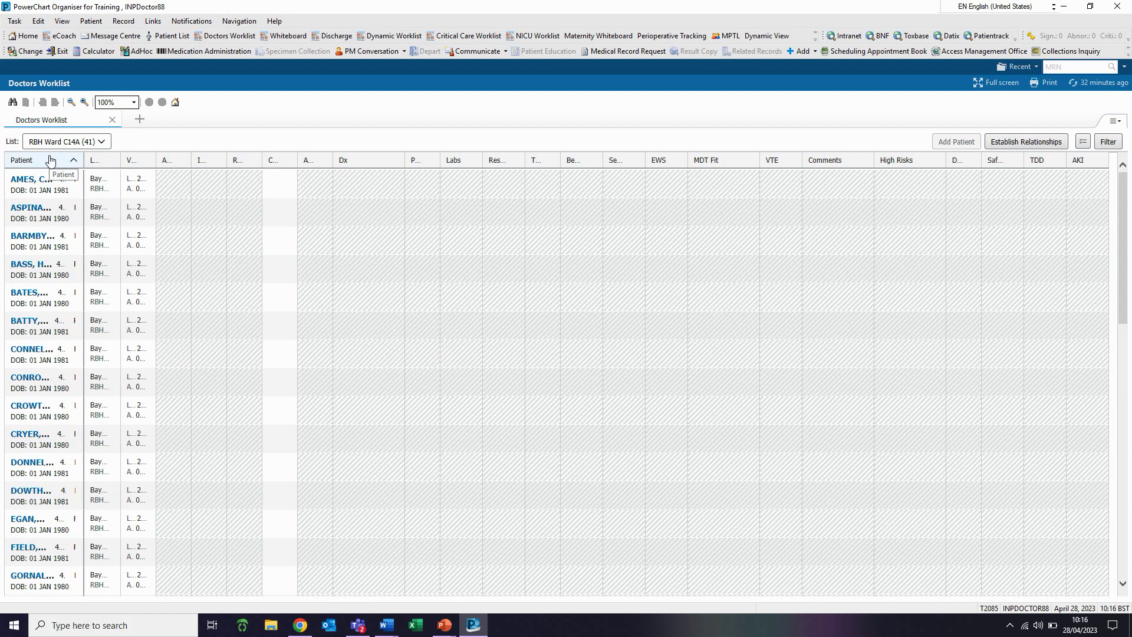